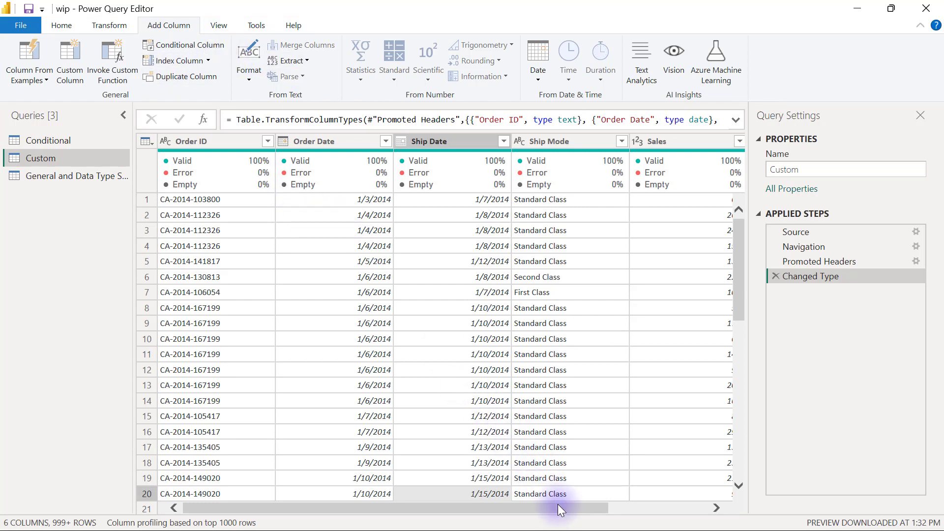
Step: Divide the Sales column by the Quantity column into a new Division column
left_click_drag(557, 505, 680, 511)
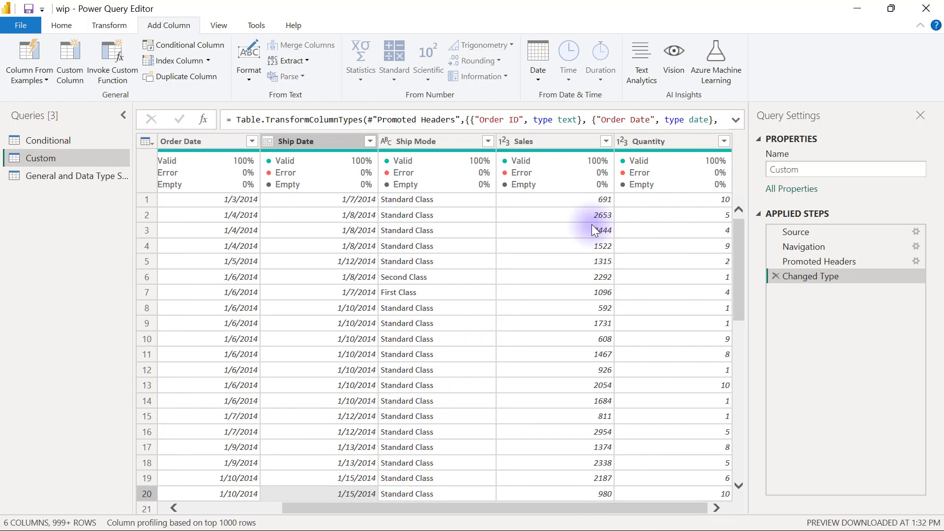
left_click(550, 143)
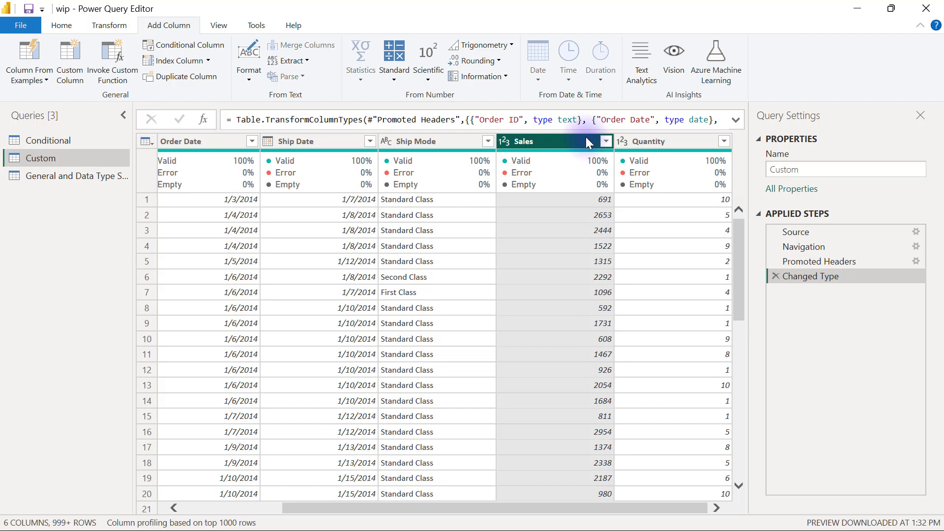
left_click(656, 143, "ctrl")
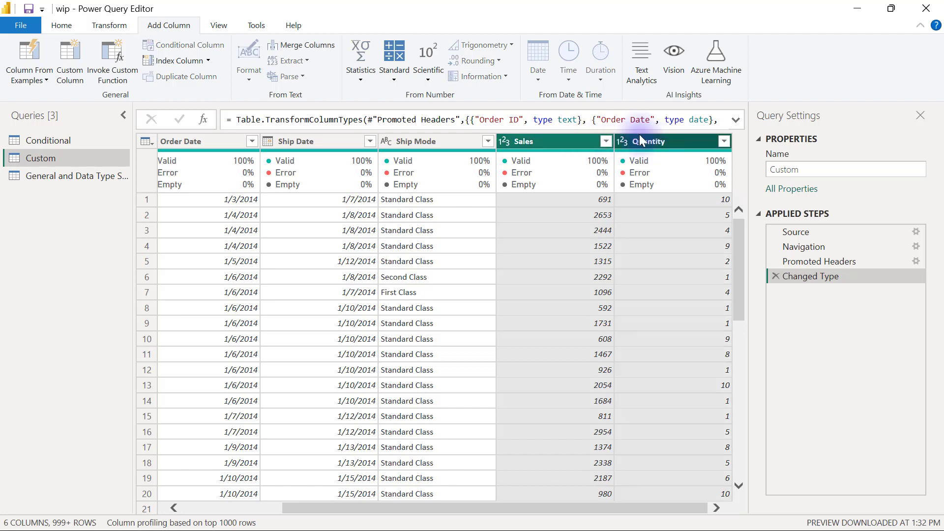
left_click(396, 81)
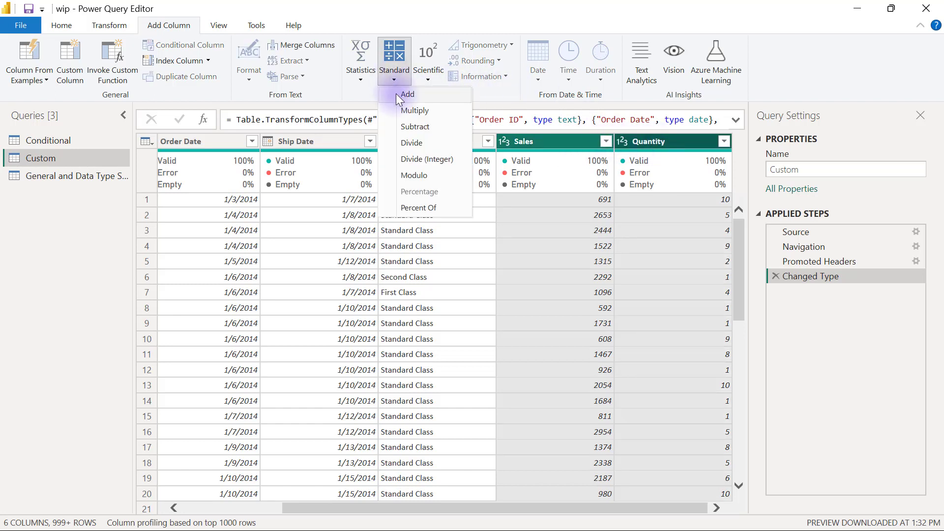
left_click(415, 143)
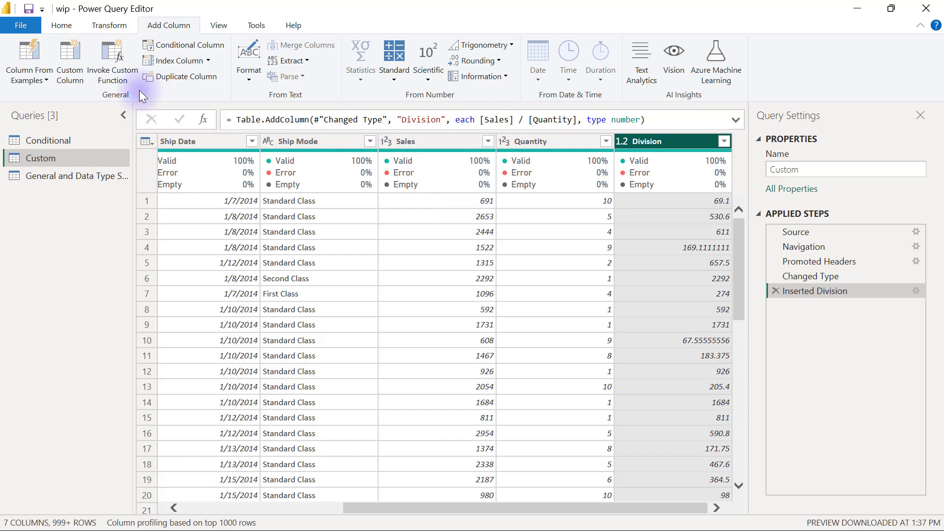
Step: Create a custom column named Price Per Unit, then clear the test formula 2*2
left_click(66, 64)
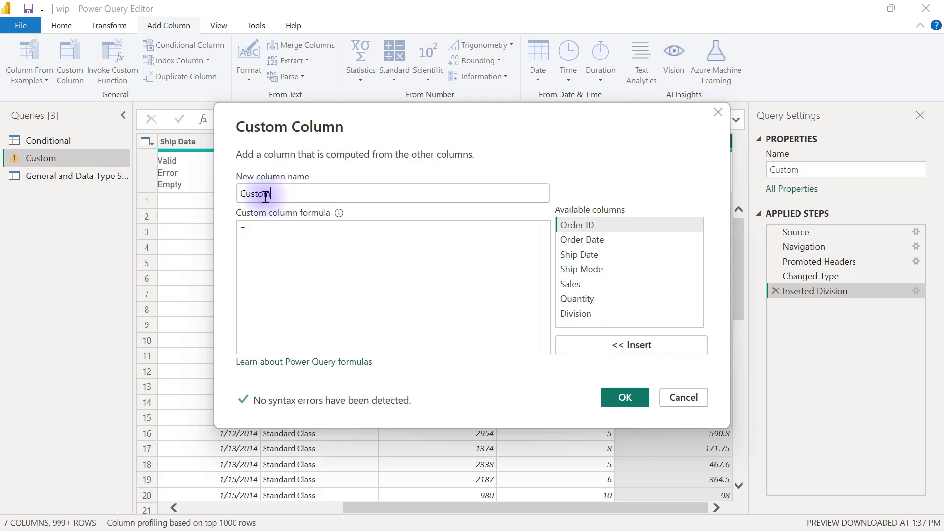
left_click_drag(266, 197, 238, 194)
type("Price ")
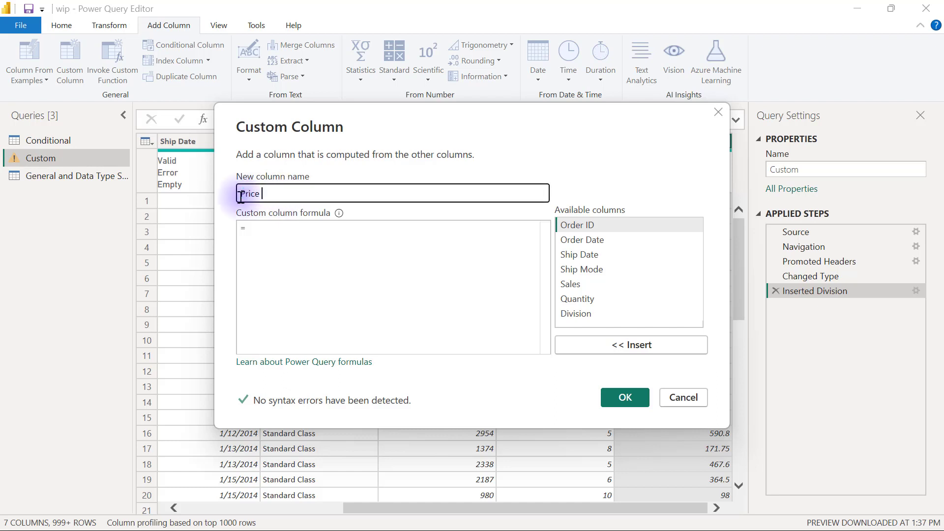
type("Per Unit")
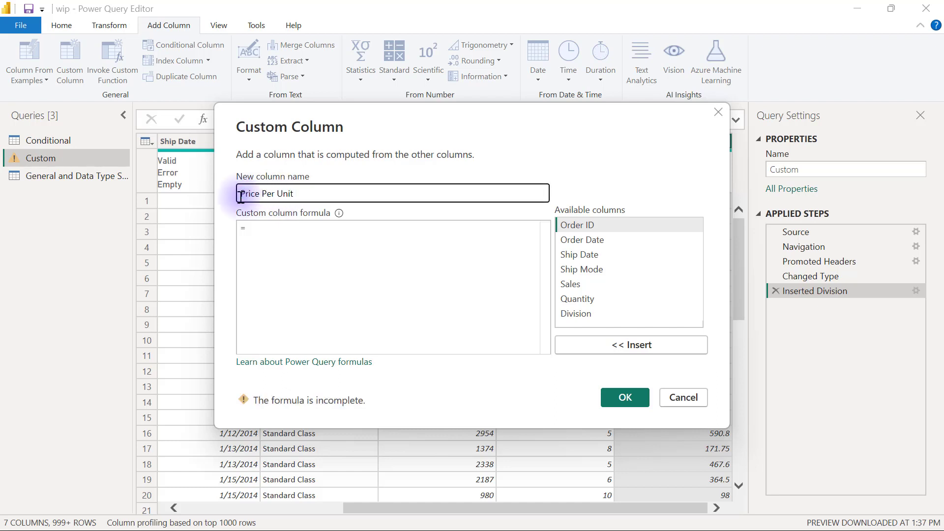
left_click(271, 234)
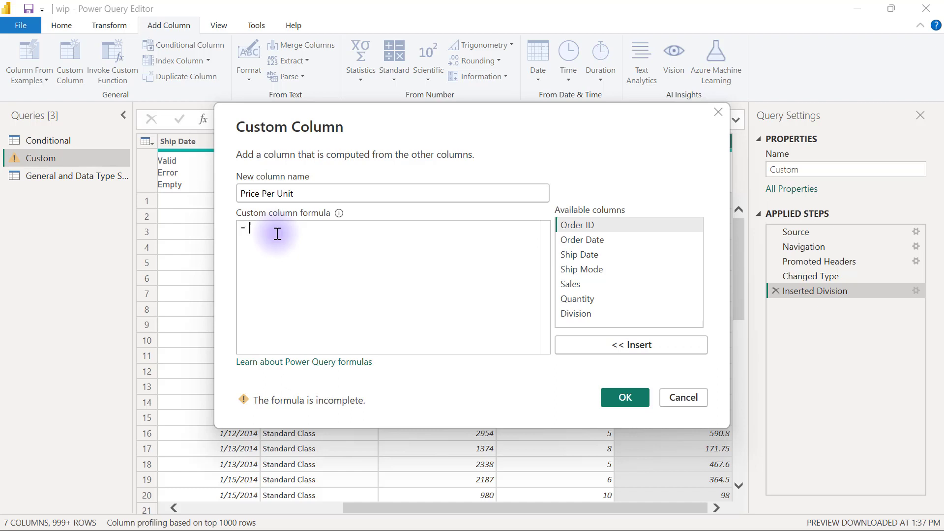
type("2*2")
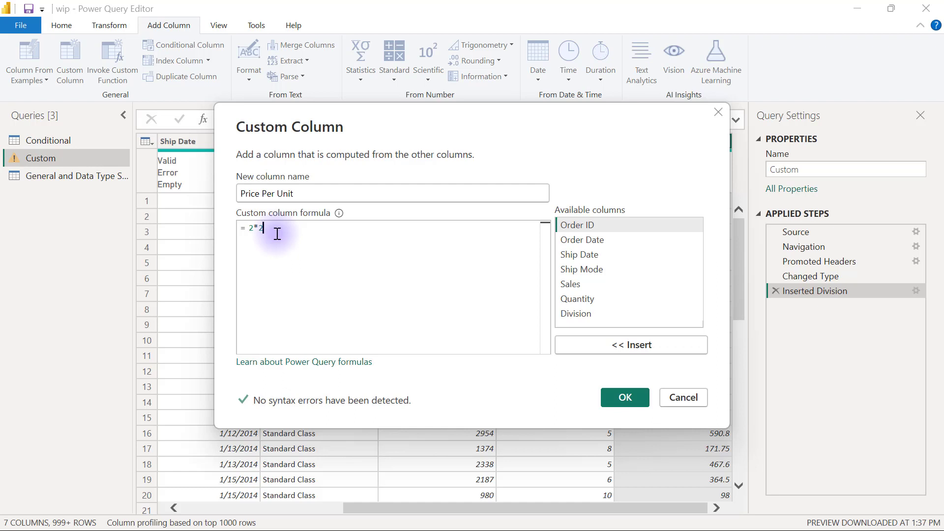
key("BackSpace")
key("BackSpace")
key("BackSpace")
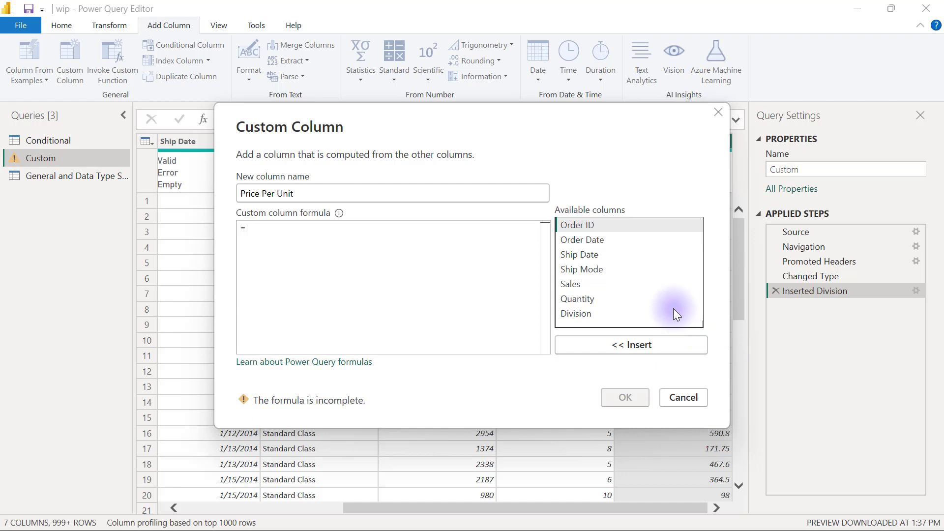
Step: Build the formula = [Sales]/[Quantity] from the Available columns list
left_click(597, 287)
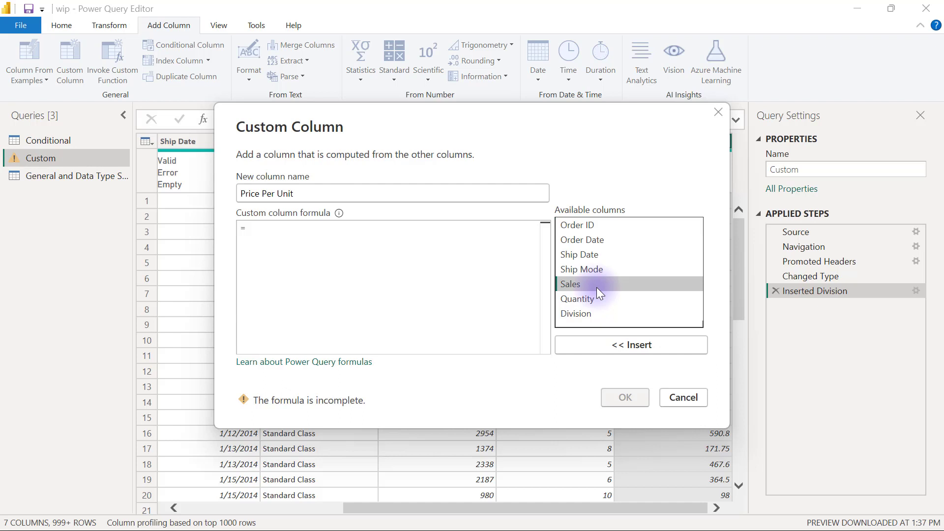
left_click(623, 345)
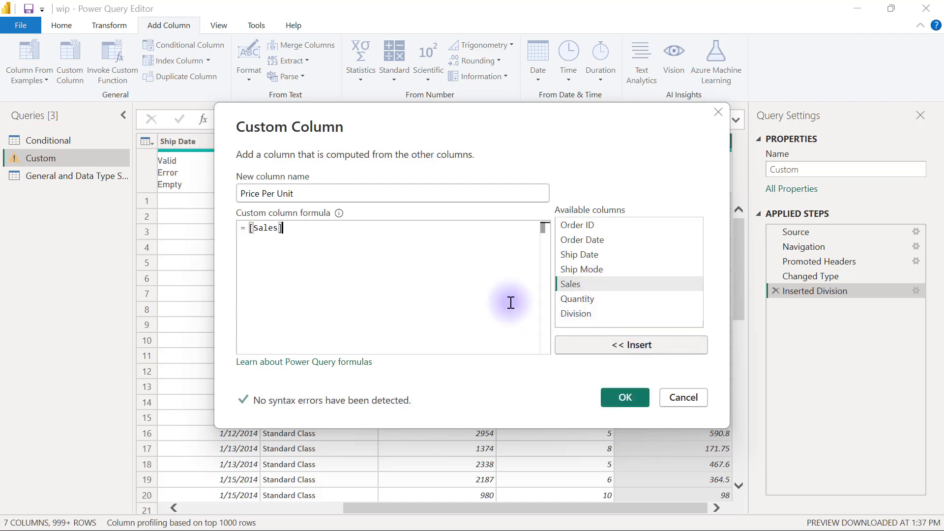
key("BackSpace")
key("BackSpace")
key("BackSpace")
key("BackSpace")
key("BackSpace")
key("BackSpace")
key("BackSpace")
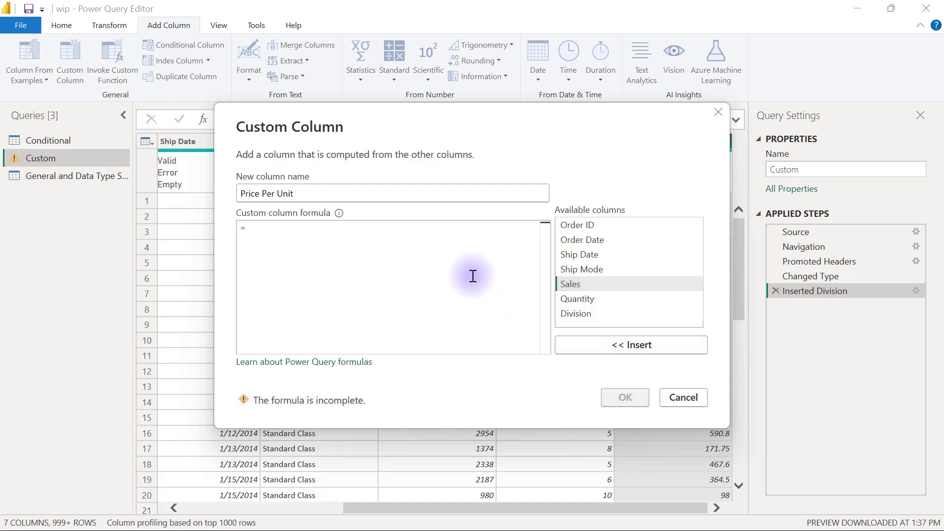
double_click(573, 285)
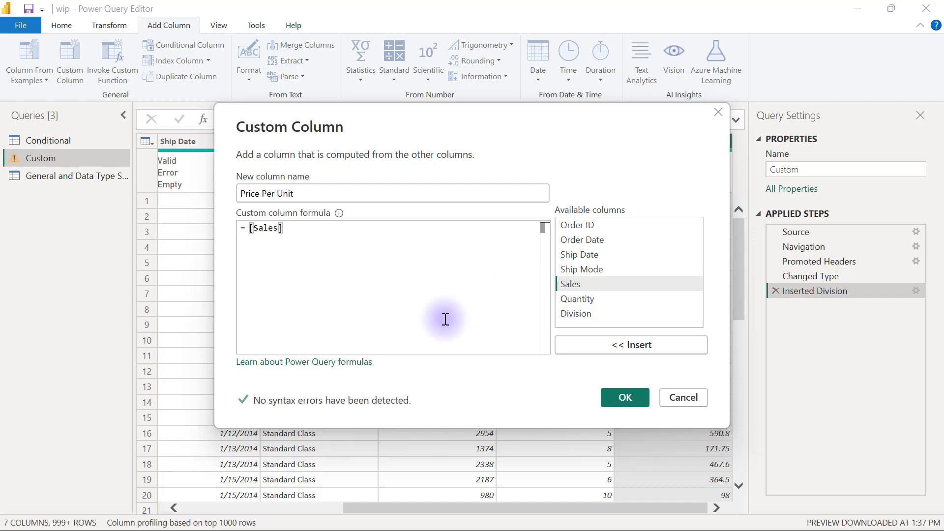
type("/")
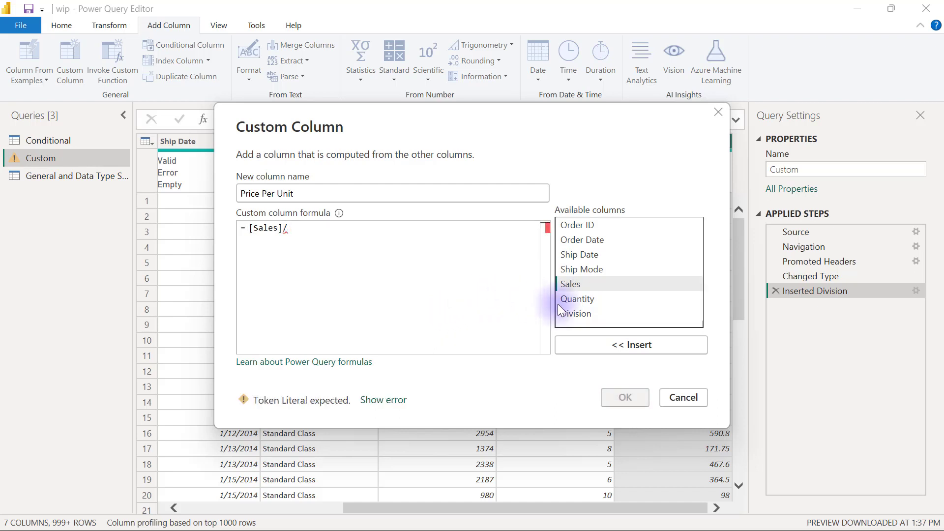
left_click(580, 300)
double_click(580, 300)
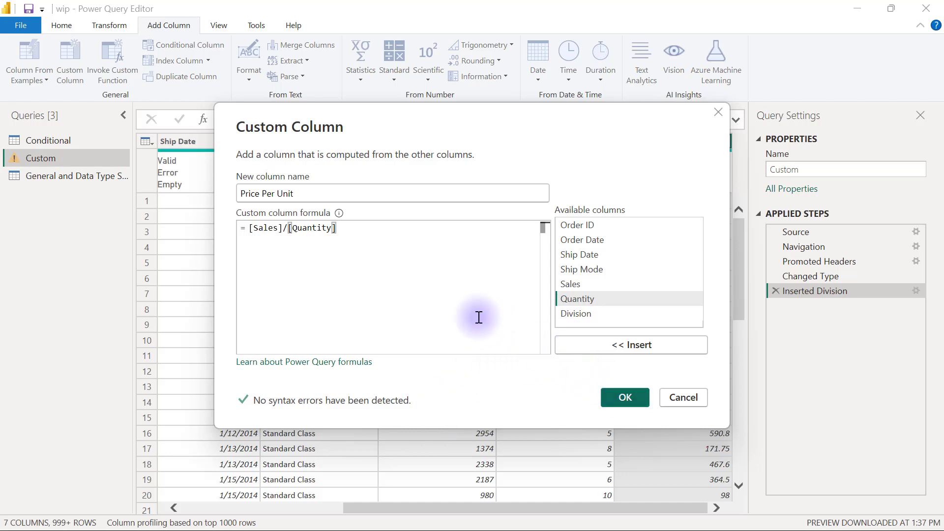
Step: Retype the formula as = [Sales] / [Quantity] using IntelliSense suggestions
key("BackSpace")
key("BackSpace")
key("BackSpace")
key("BackSpace")
key("BackSpace")
key("BackSpace")
key("BackSpace")
key("BackSpace")
key("BackSpace")
key("BackSpace")
key("BackSpace")
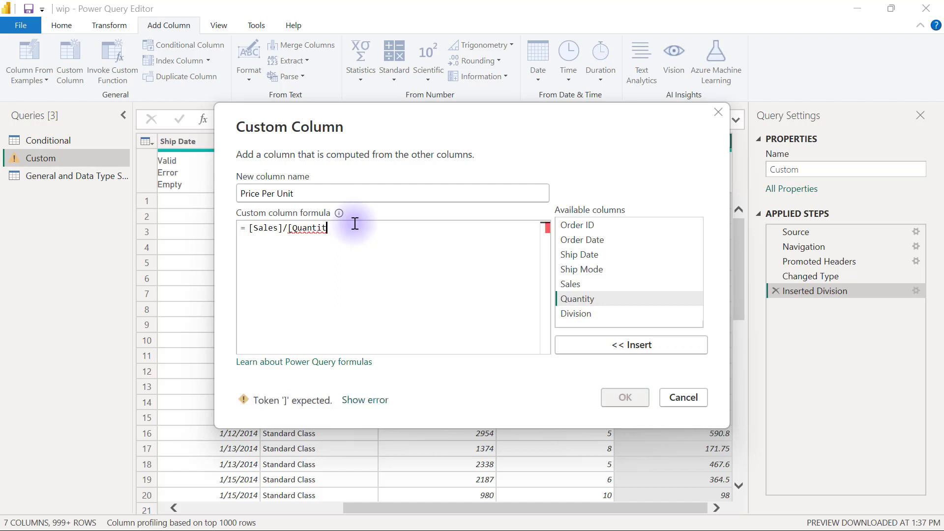
key("BackSpace")
key("BackSpace")
key("BackSpace")
key("BackSpace")
key("BackSpace")
key("BackSpace")
key("BackSpace")
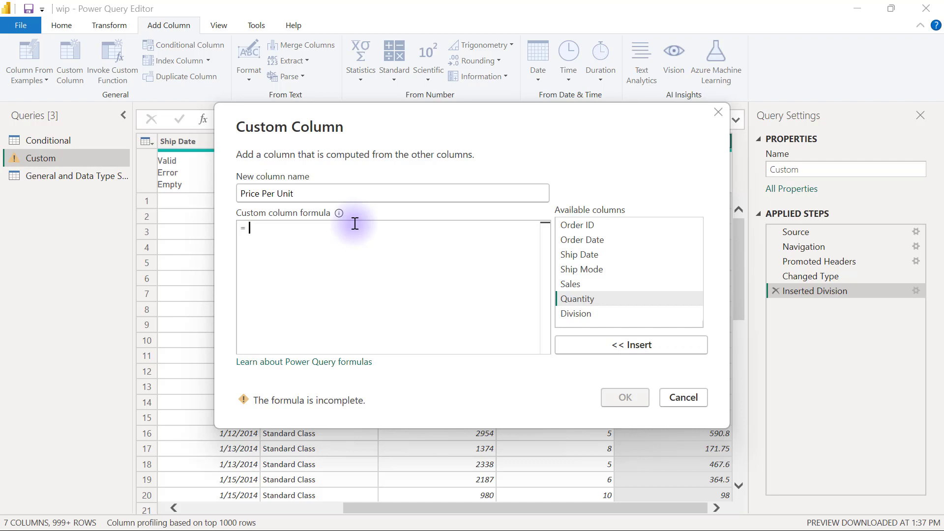
type("[Sa")
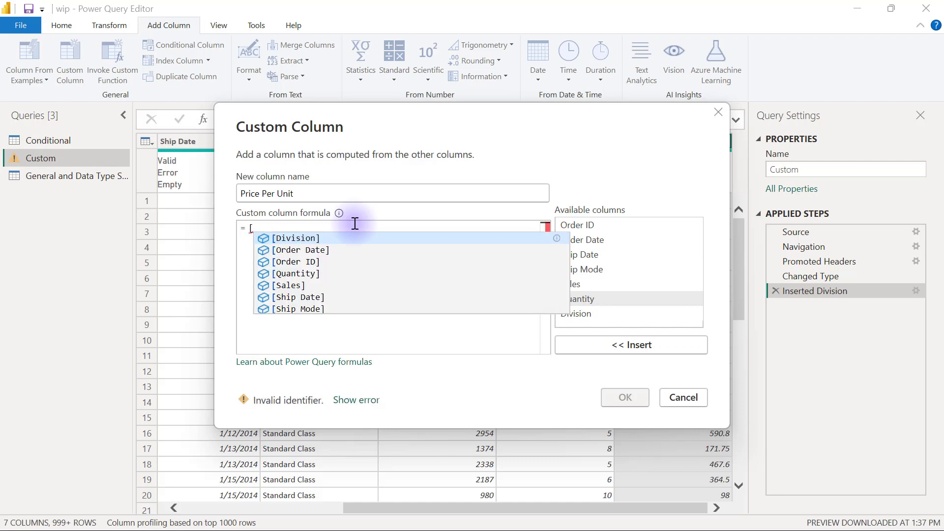
type("le")
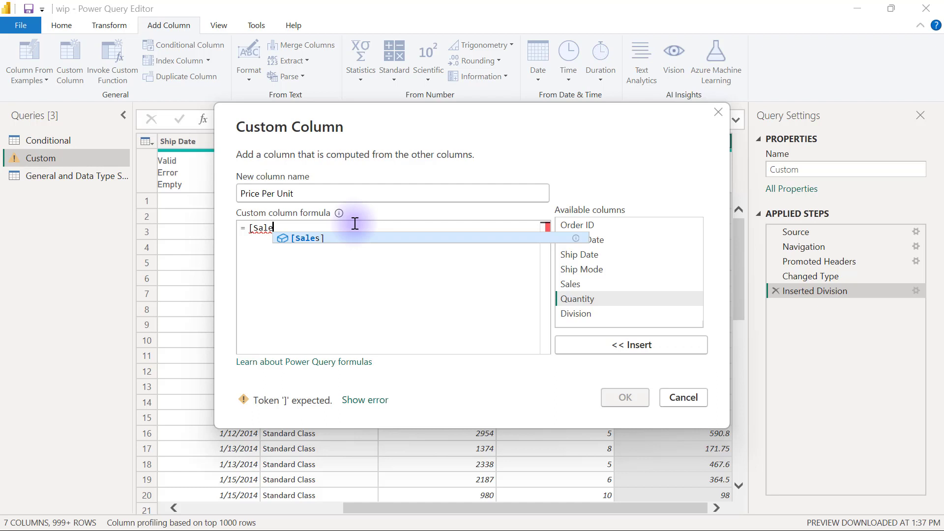
left_click(315, 241)
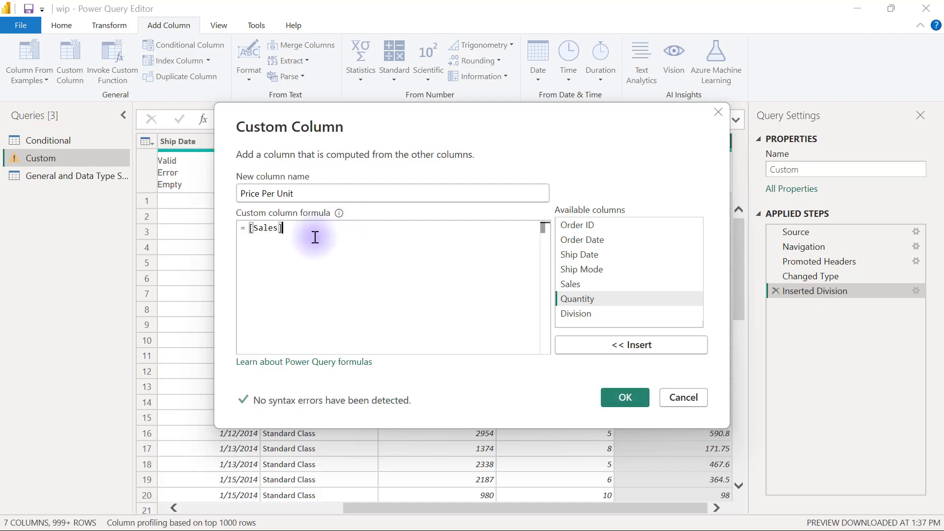
type("/ ")
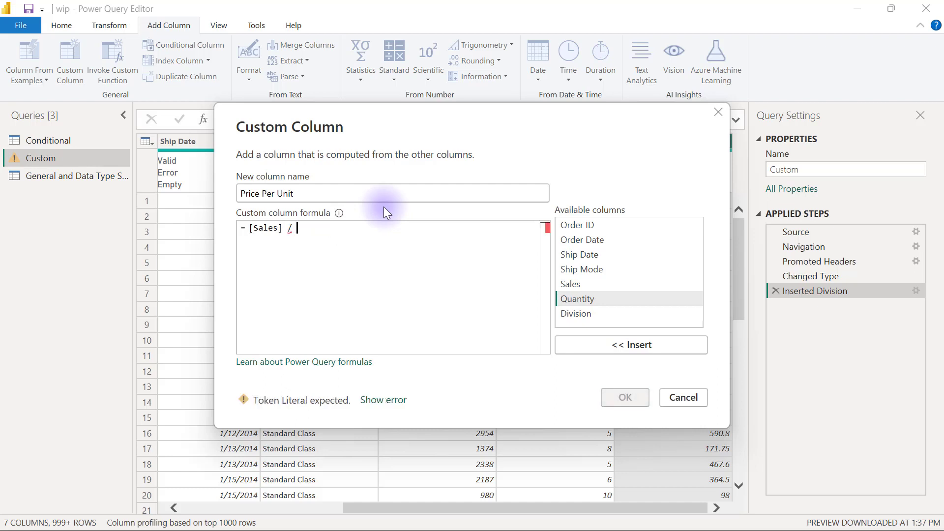
type("[Qu")
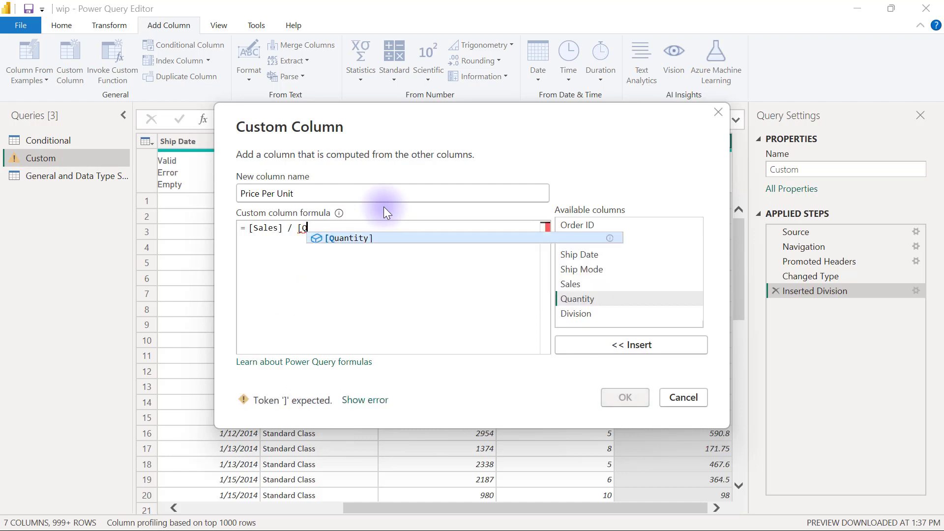
left_click(351, 239)
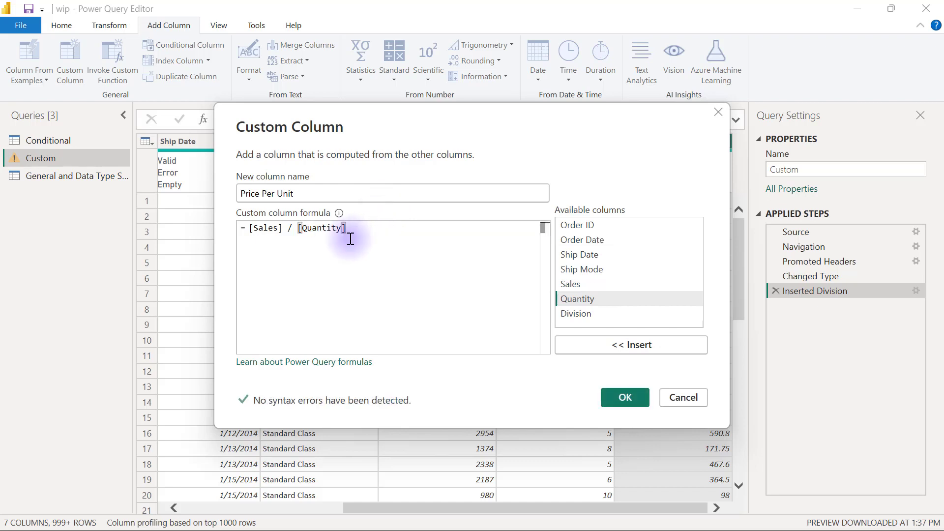
Step: Create the Price Per Unit column and compare it against the Division and Quantity columns
left_click(625, 399)
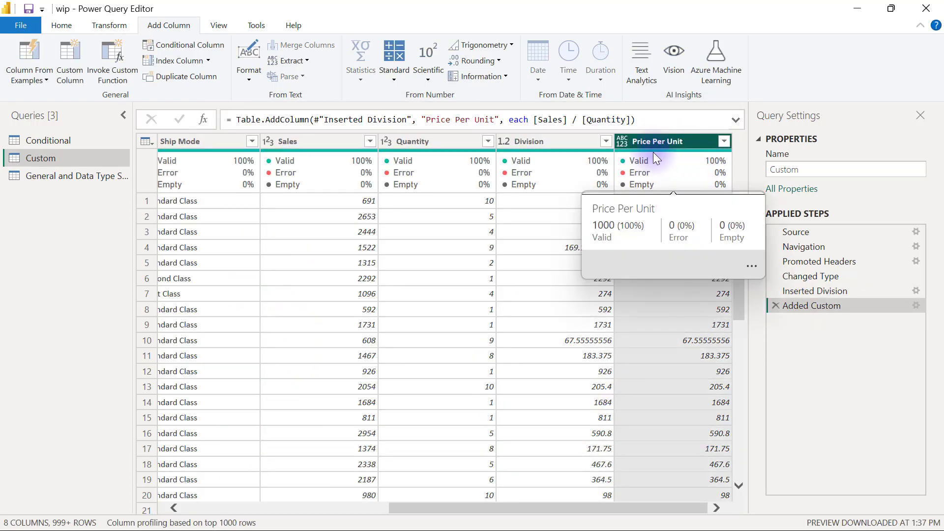
left_click(550, 142)
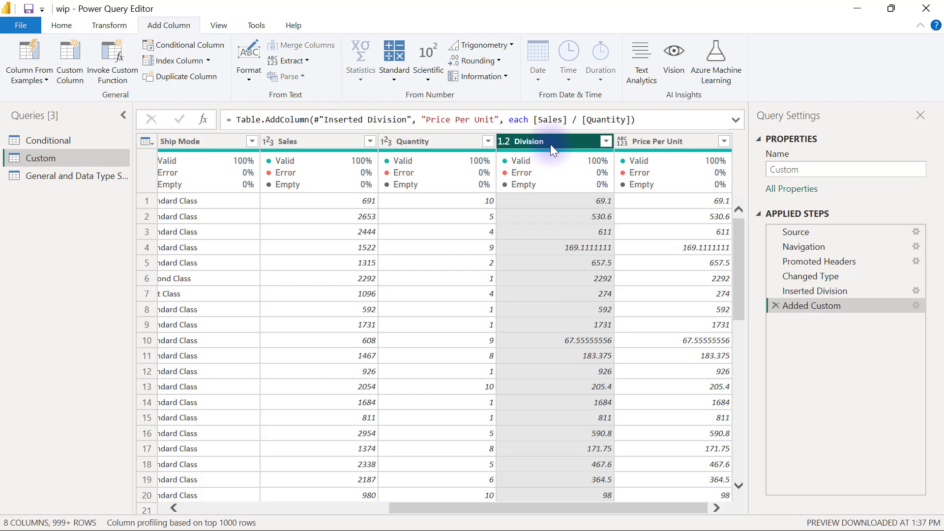
left_click(440, 136)
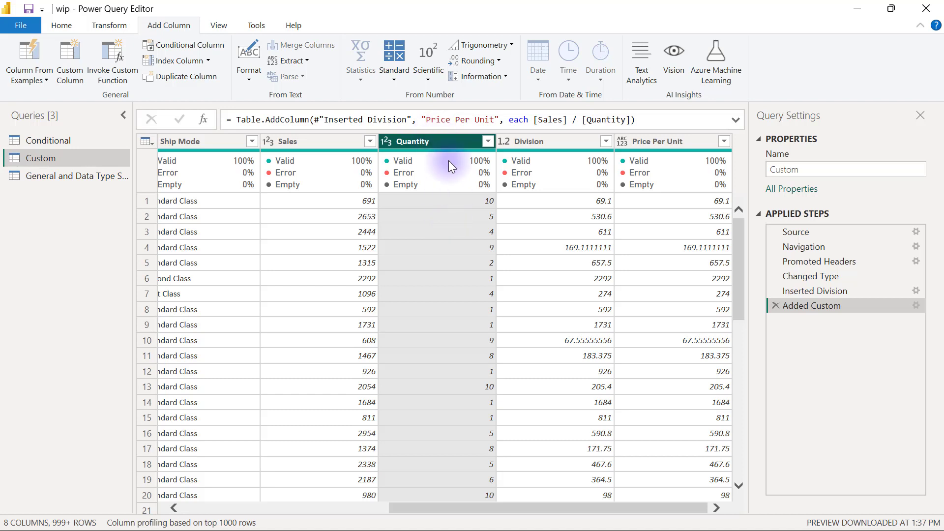
Step: Open the Conditional Column dialog and close it without adding anything
mouse_move(448, 157)
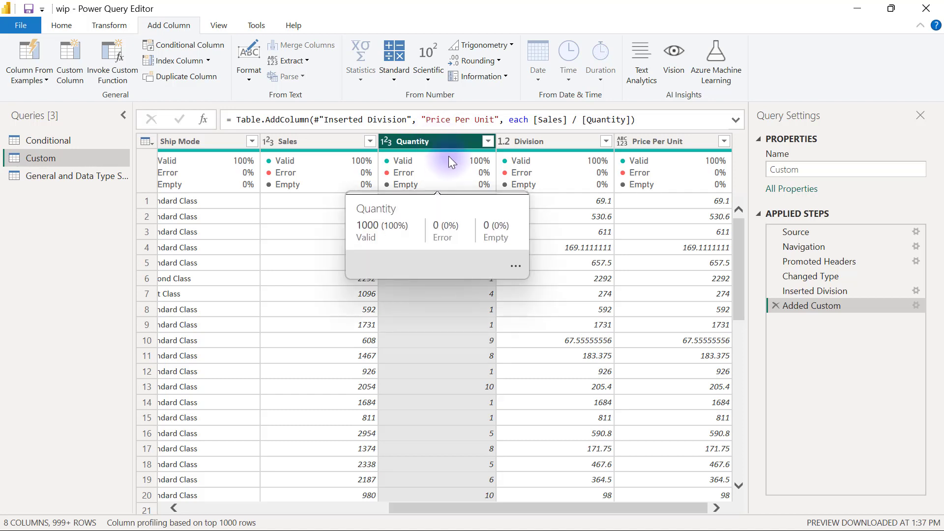
left_click(185, 45)
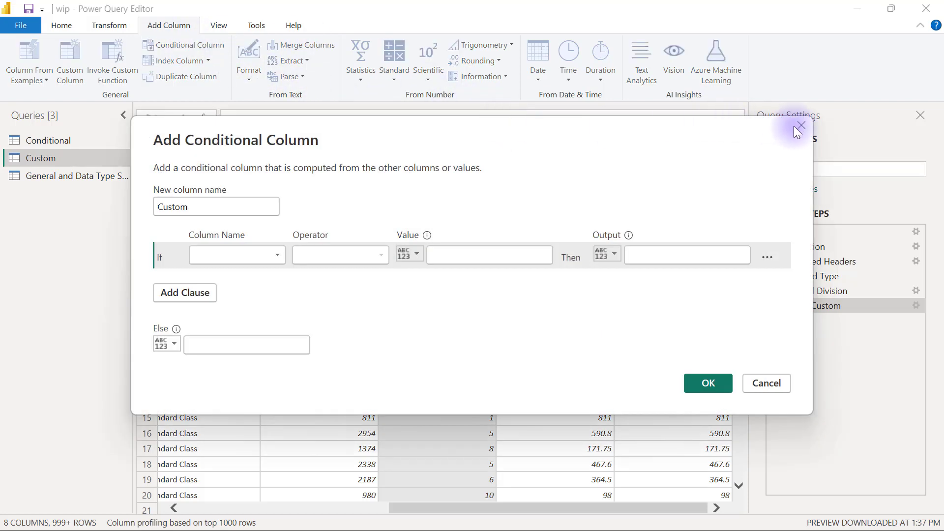
left_click(800, 126)
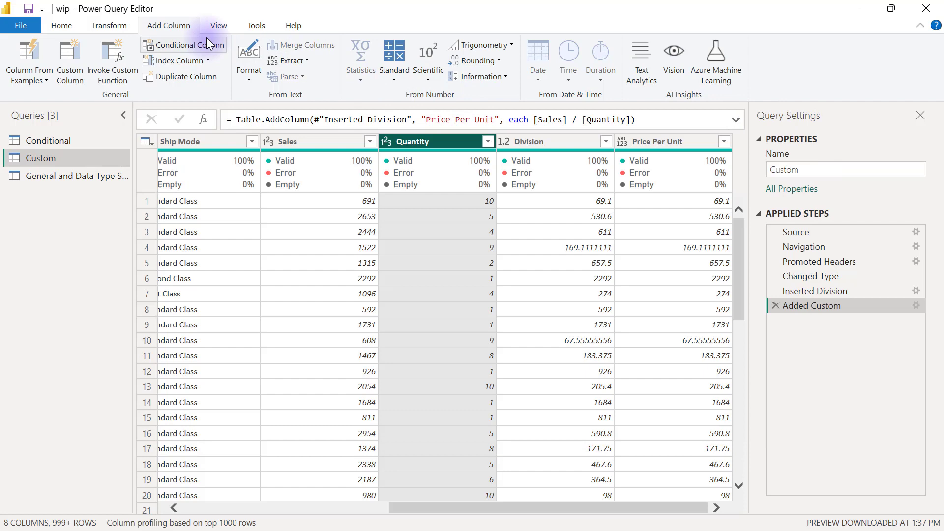
Step: Start another custom column and rename it from Custom to Quantity Band
left_click(71, 52)
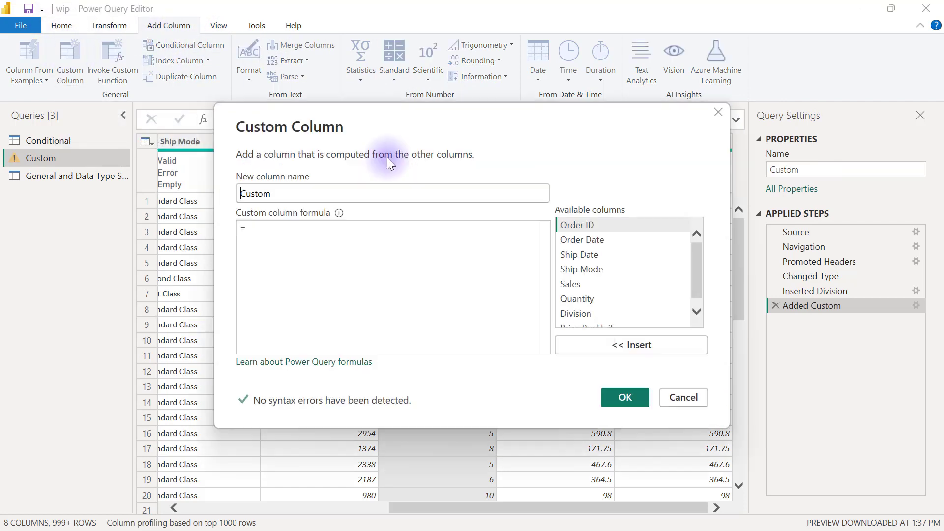
double_click(239, 193)
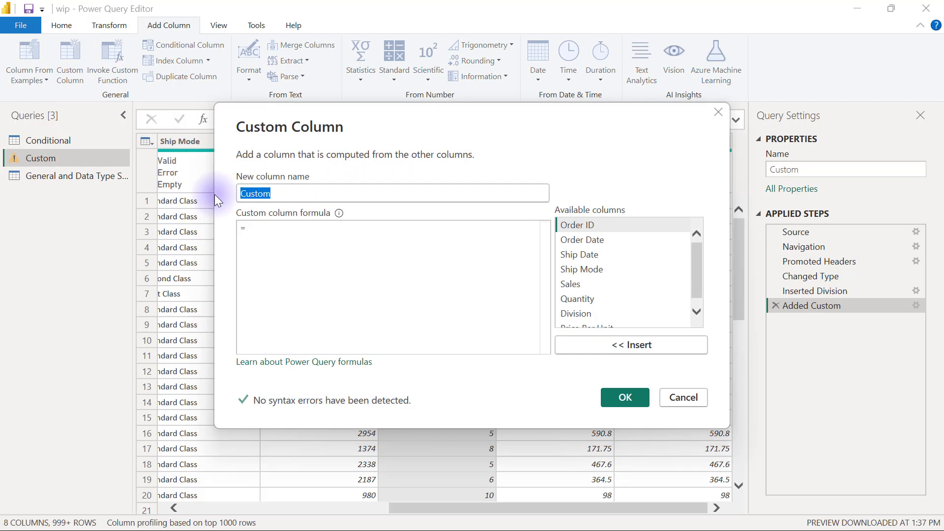
type("Quantity Ba")
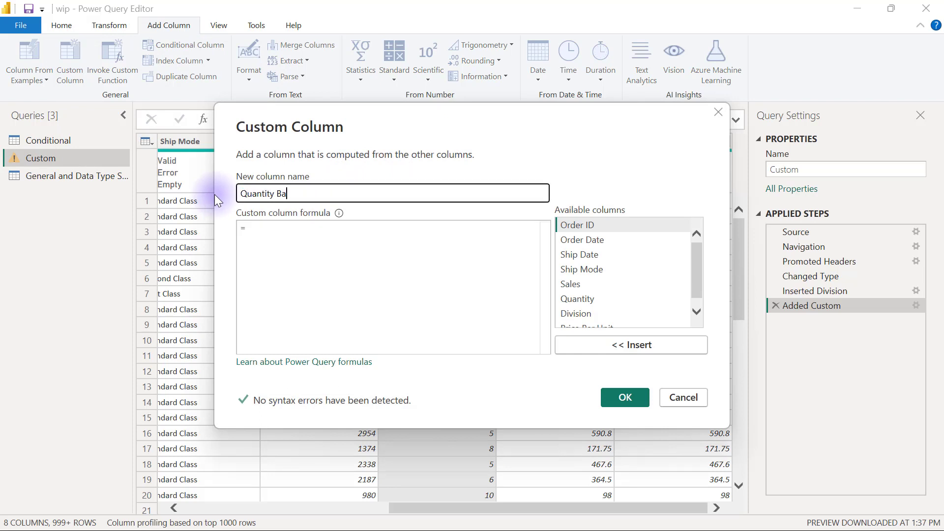
type("nd")
left_click_drag(454, 117, 467, 210)
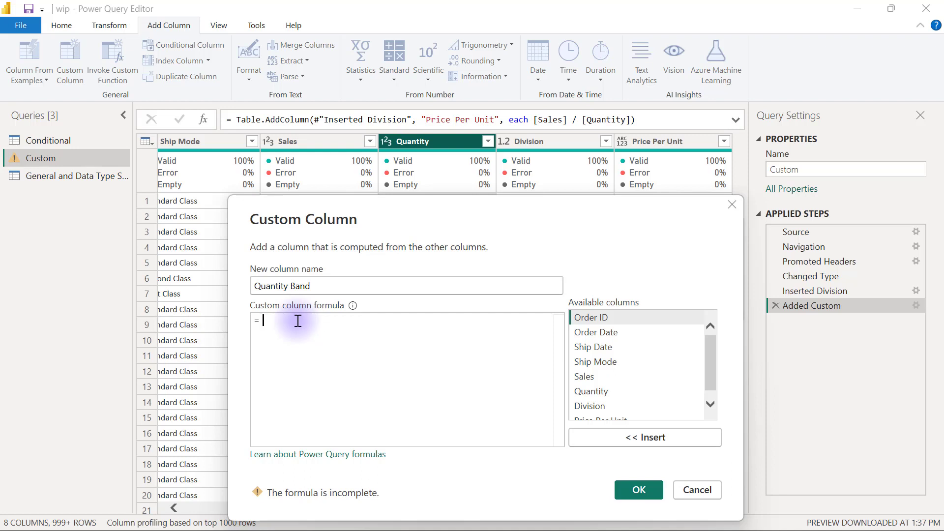
Step: Type the first branch: if [Quantity] < 5 then "Less than 5" else
type("if")
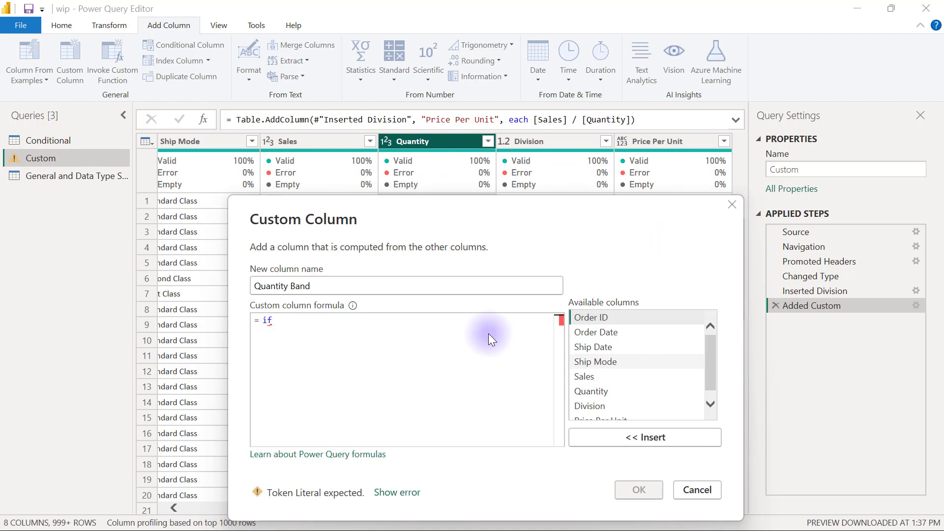
double_click(592, 392)
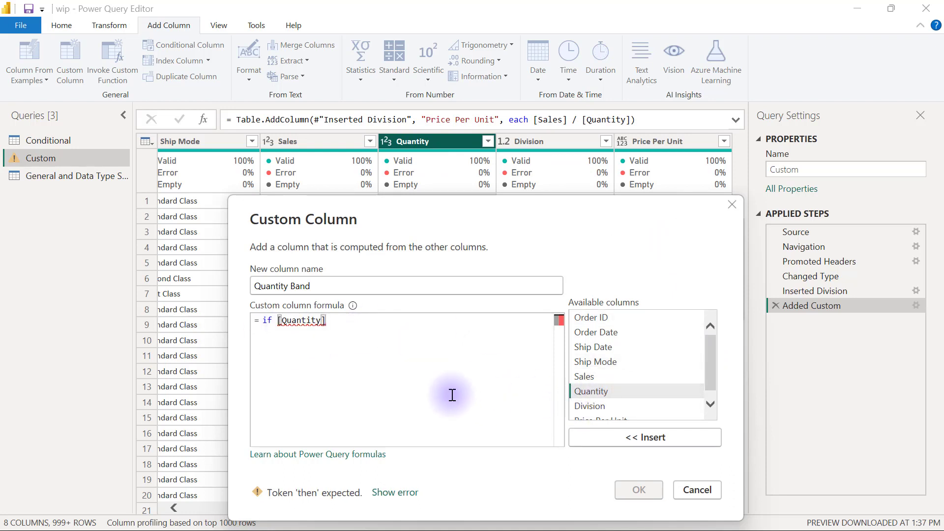
type("< 5 then")
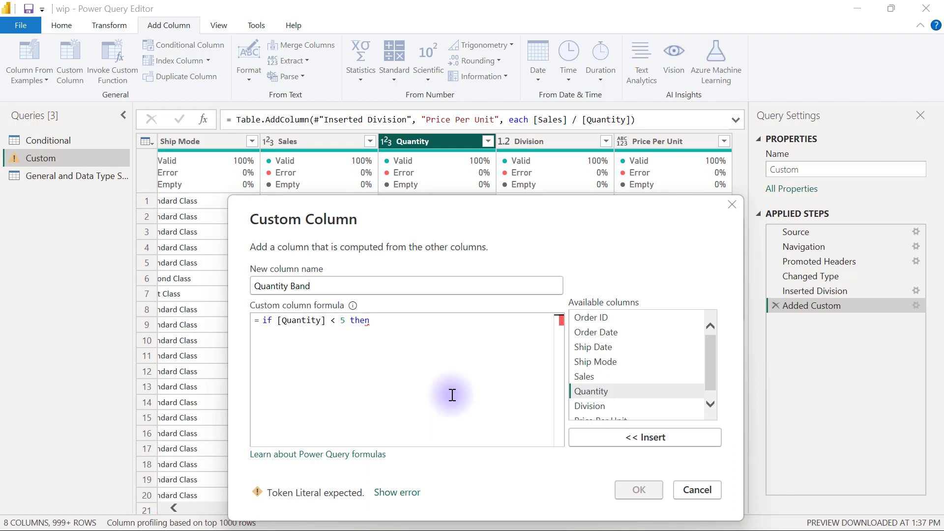
type(" \"")
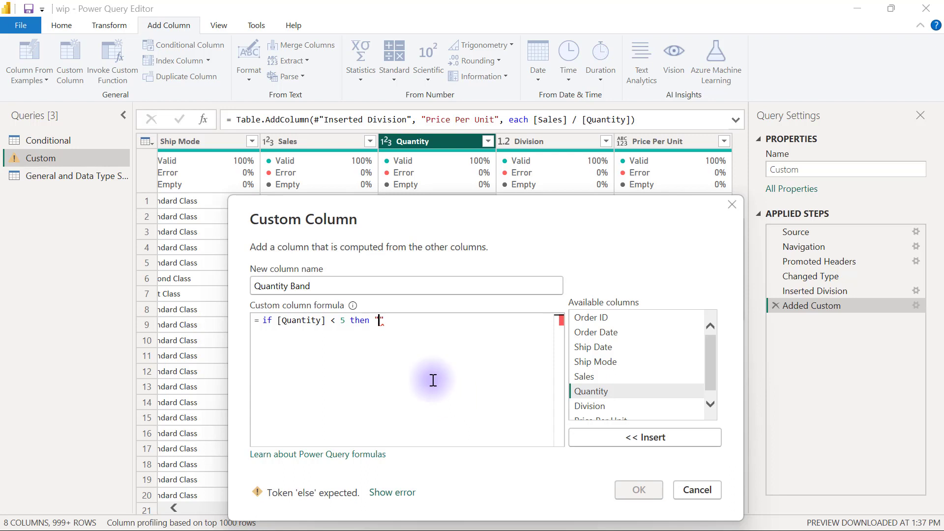
left_click_drag(347, 322, 339, 322)
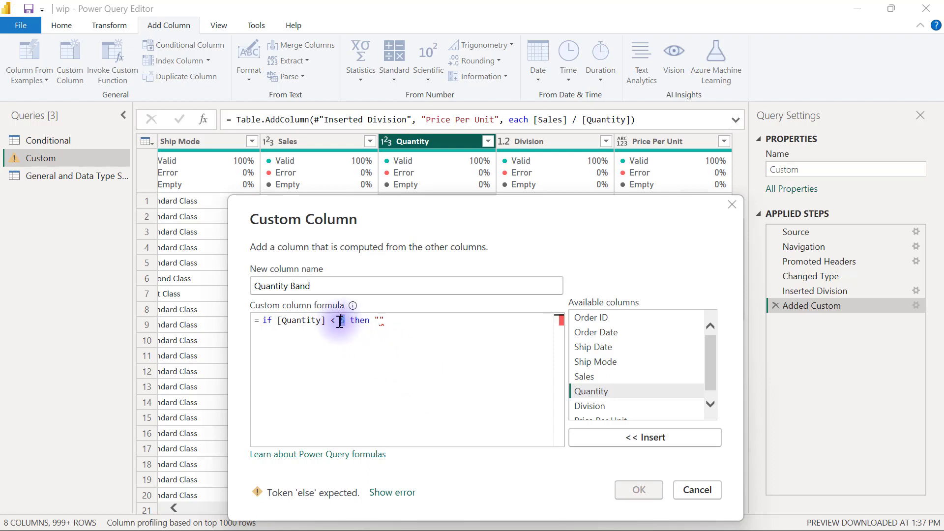
left_click(381, 320)
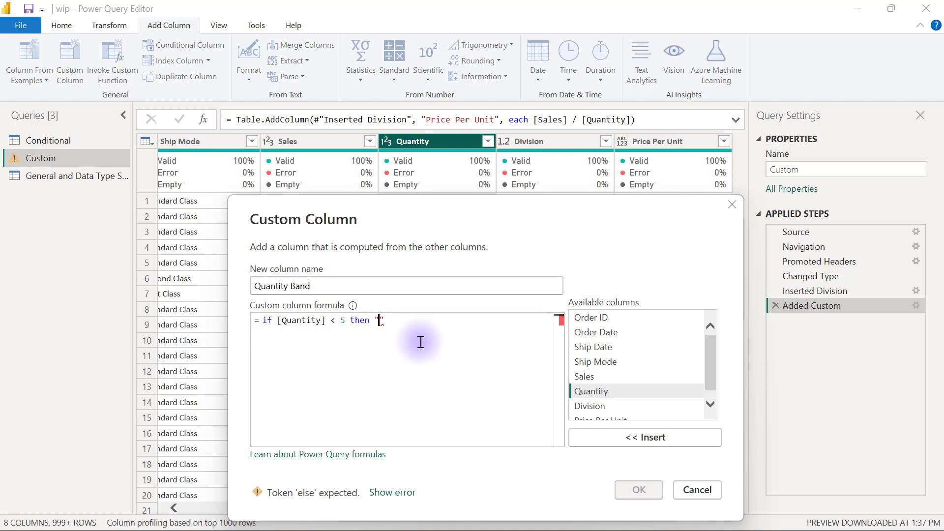
type("Less than 5")
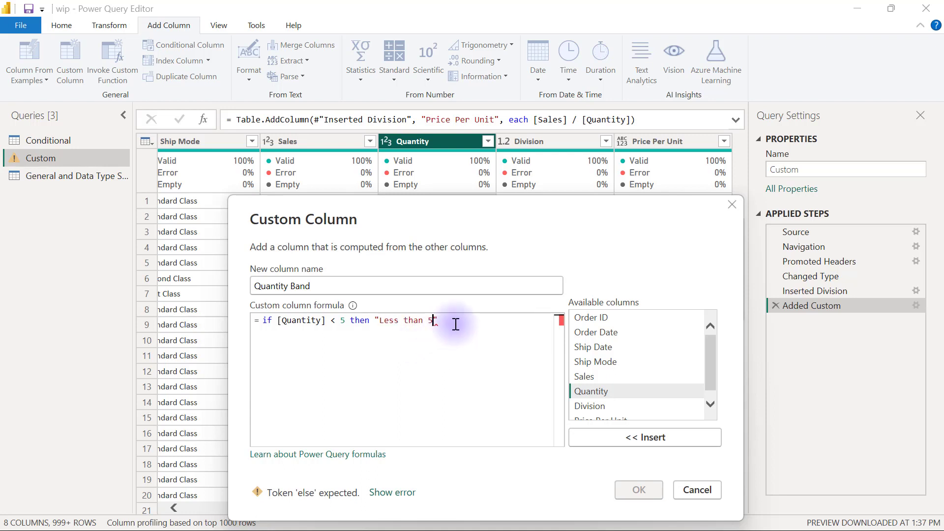
type("\" else")
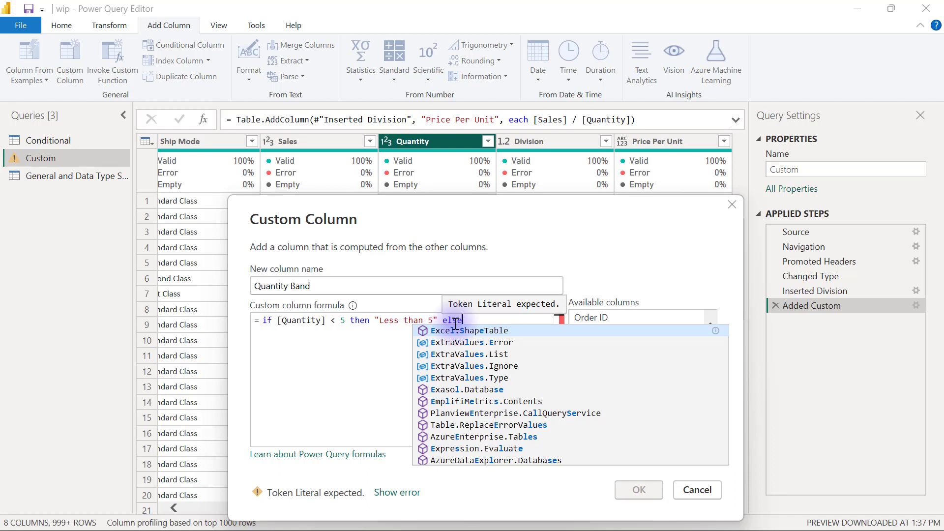
Step: Add the next line: if [Quantity] < 10 then "Between 5 and 10" else "above 10"
left_click(456, 324)
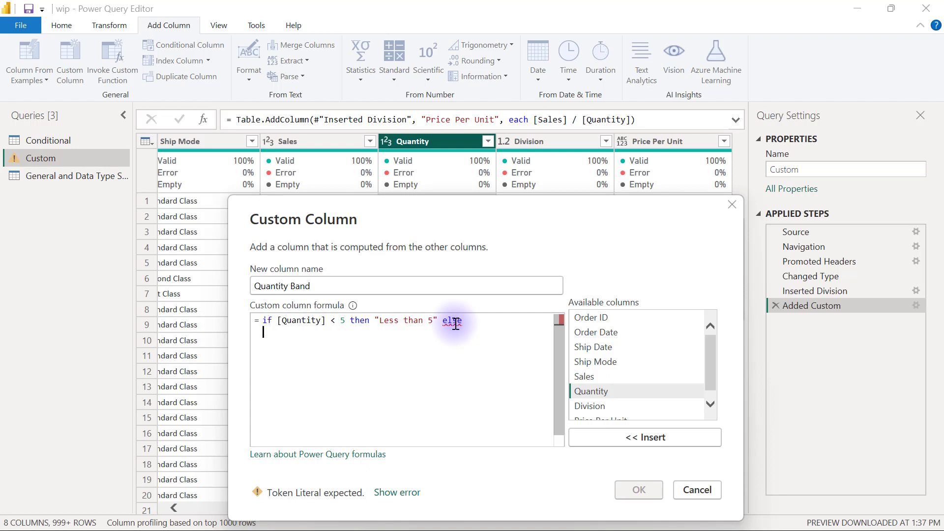
key("Return")
type("if")
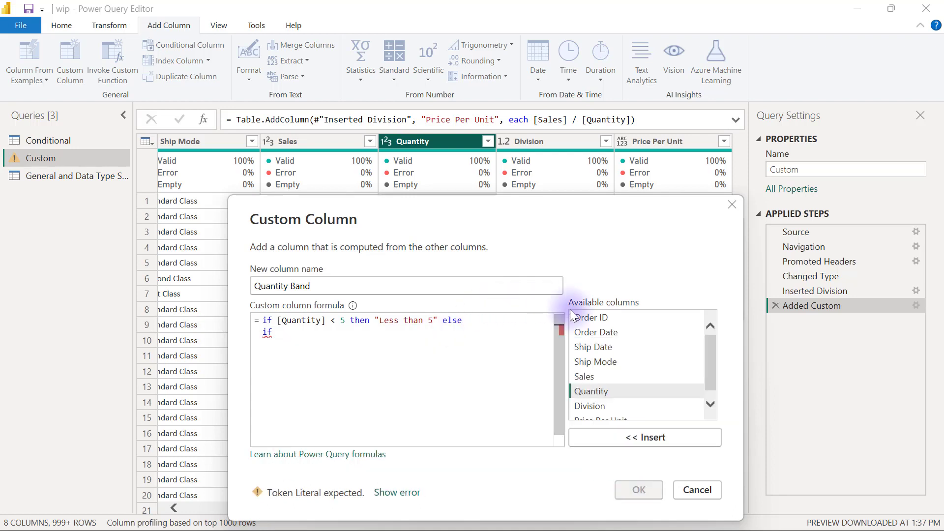
double_click(589, 391)
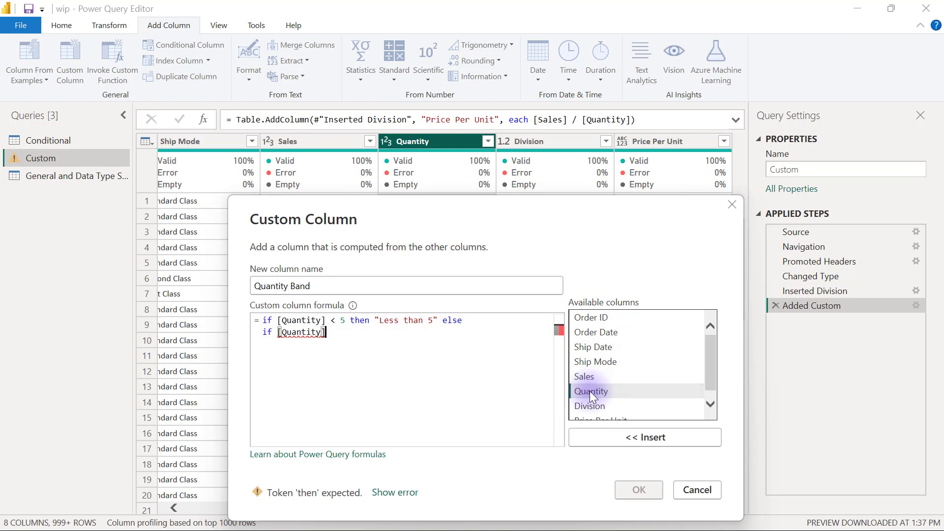
type("<")
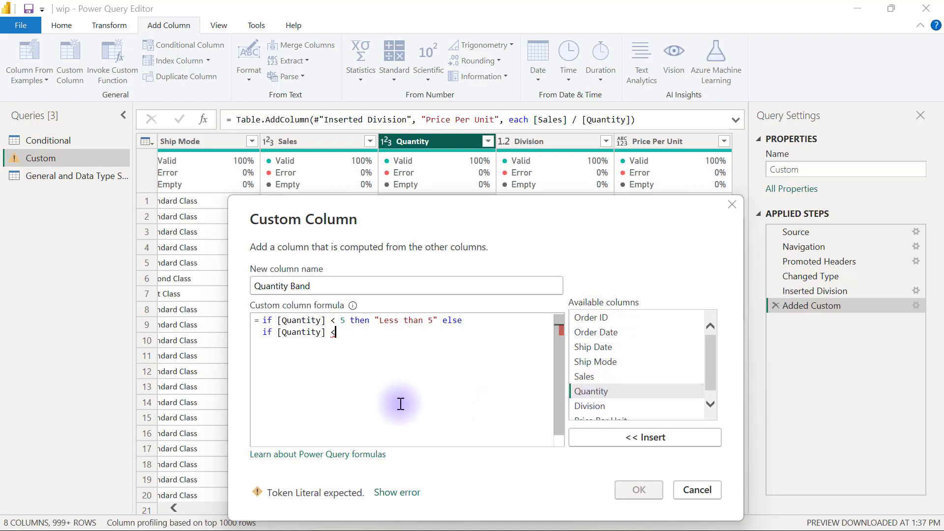
type(" 10 ")
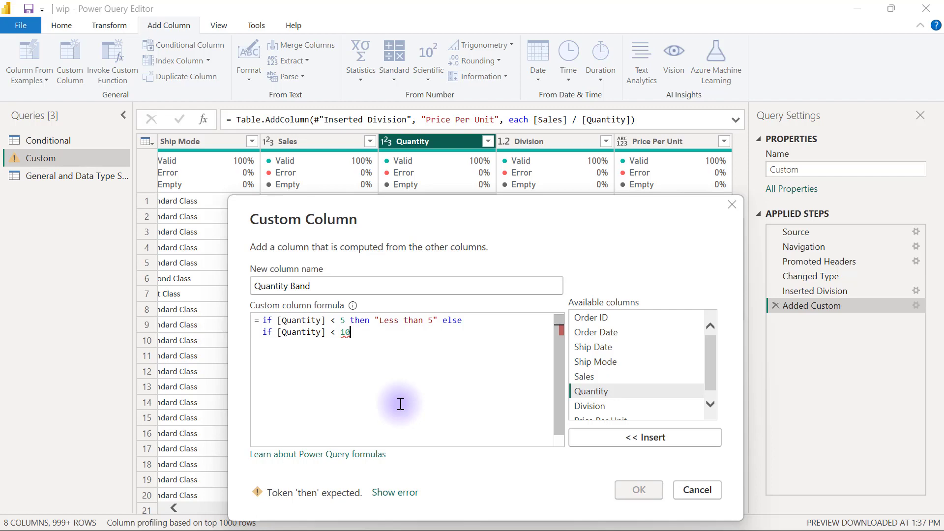
type("then ")
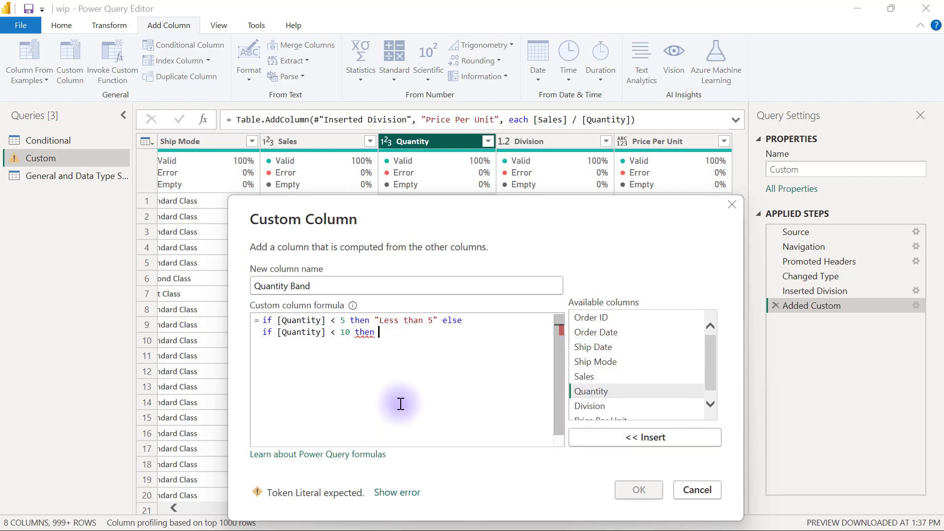
type("\"\"")
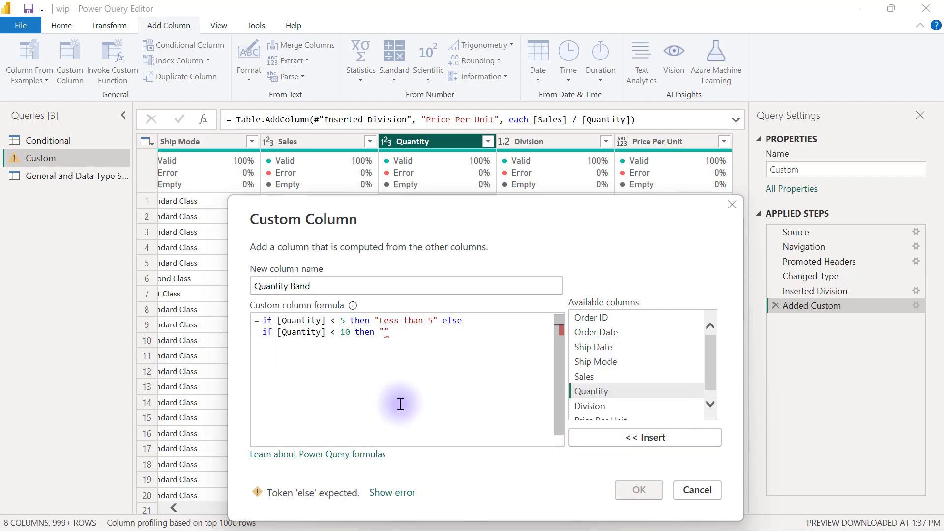
type("Between 5")
key("BackSpace")
key("BackSpace")
type("5 and 10")
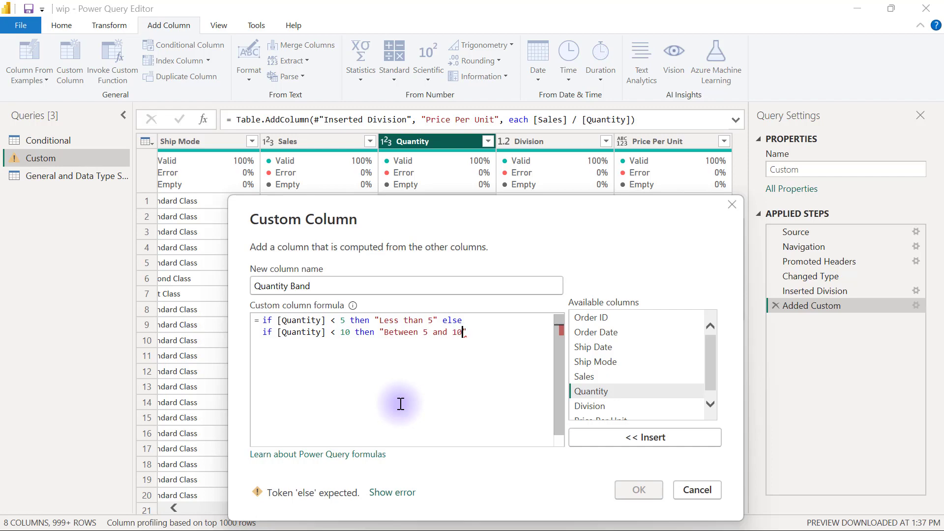
left_click(472, 335)
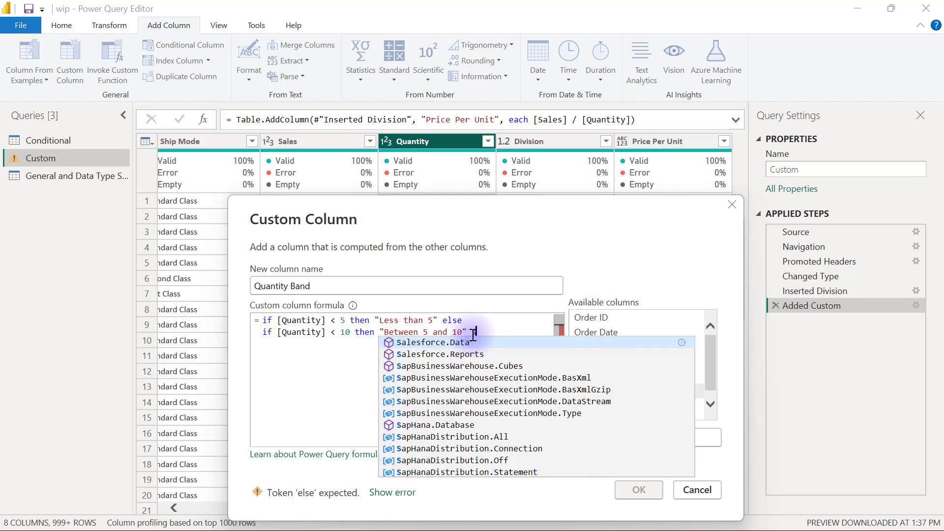
key("Escape")
type("else")
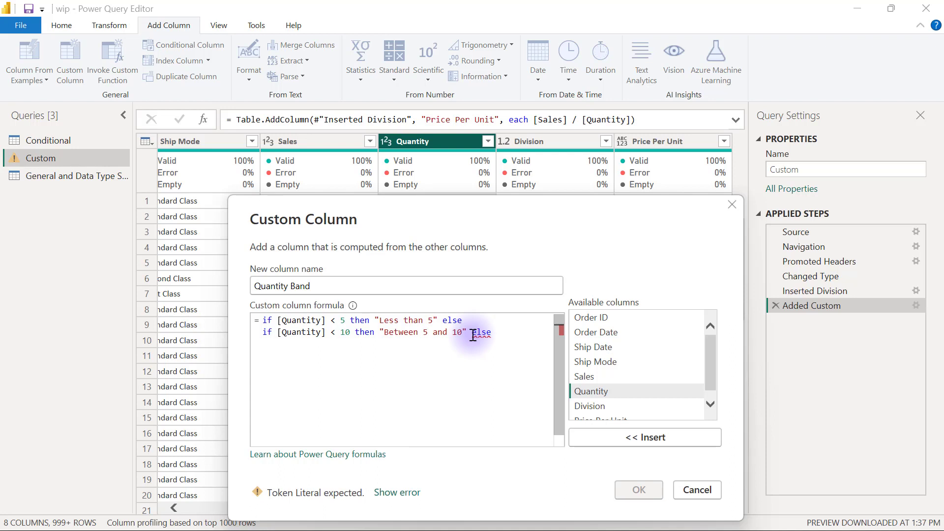
type("\"above ")
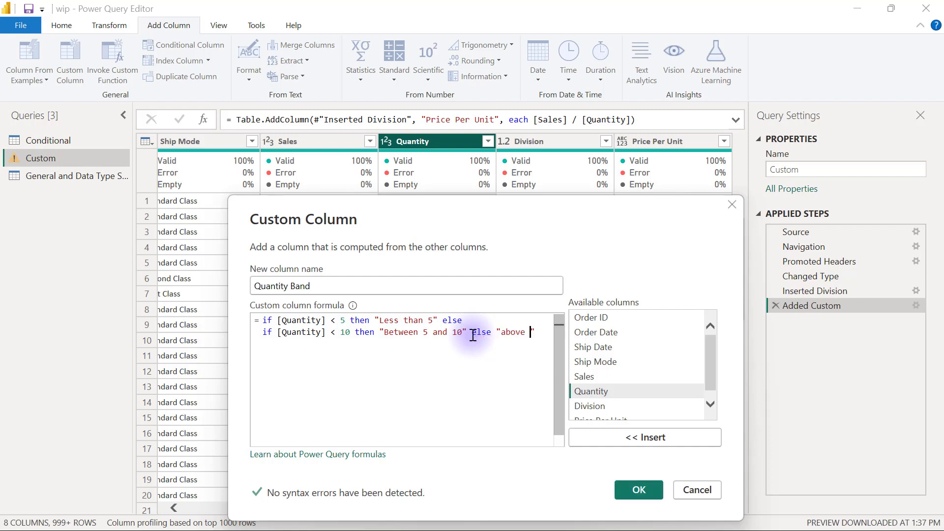
type("10")
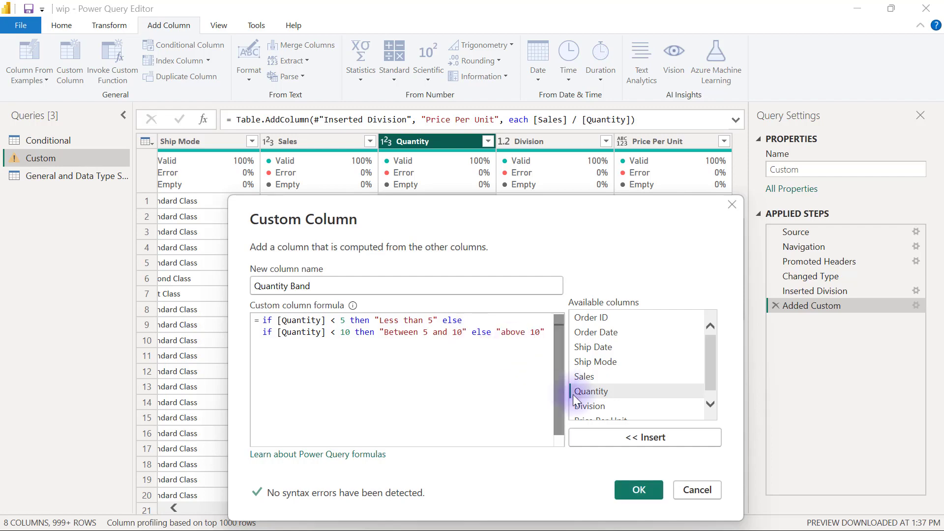
left_click(639, 491)
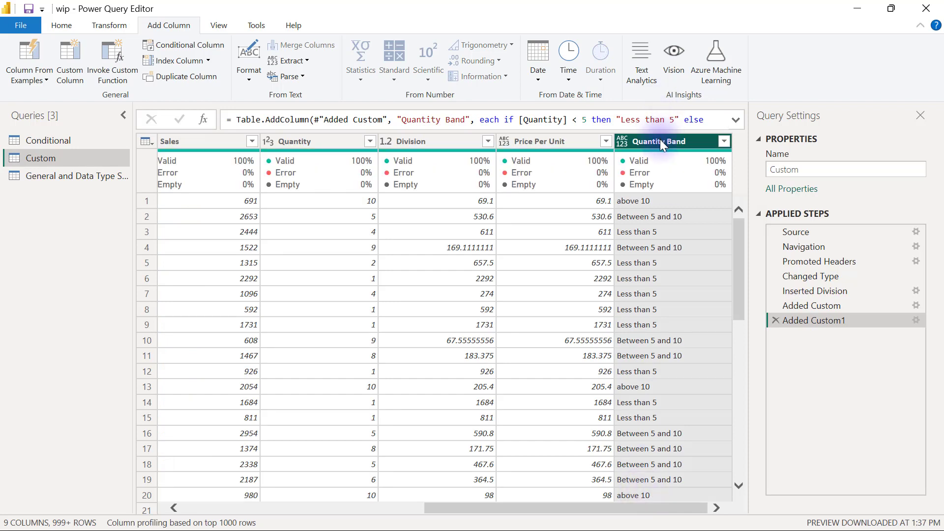
right_click(816, 319)
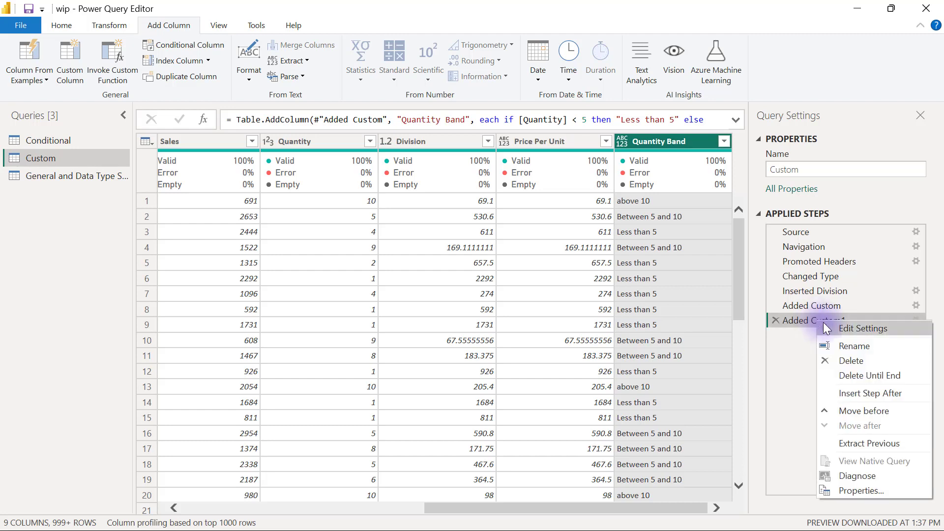
left_click(844, 330)
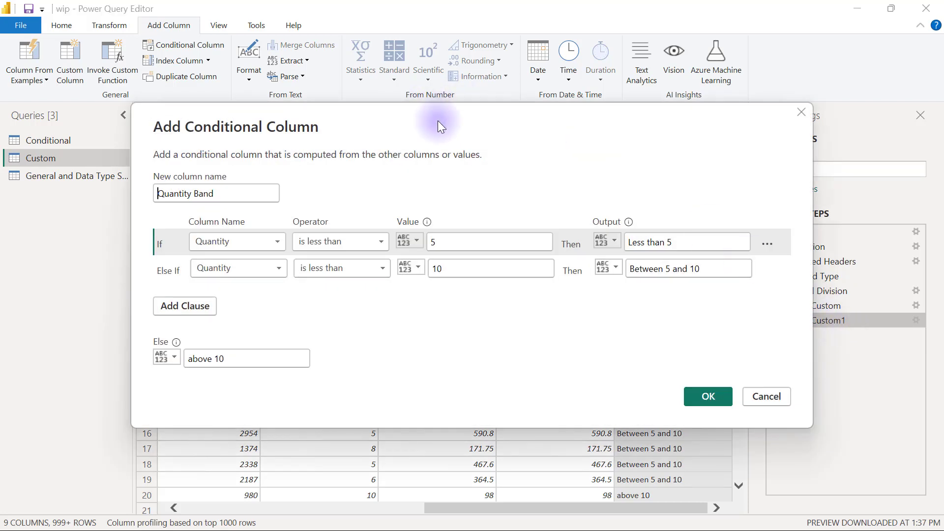
left_click_drag(438, 120, 460, 107)
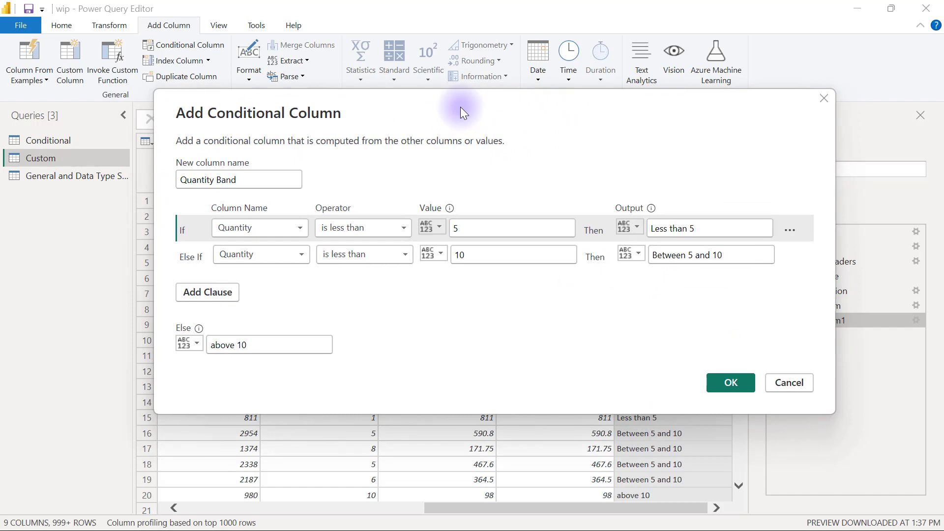
left_click(824, 98)
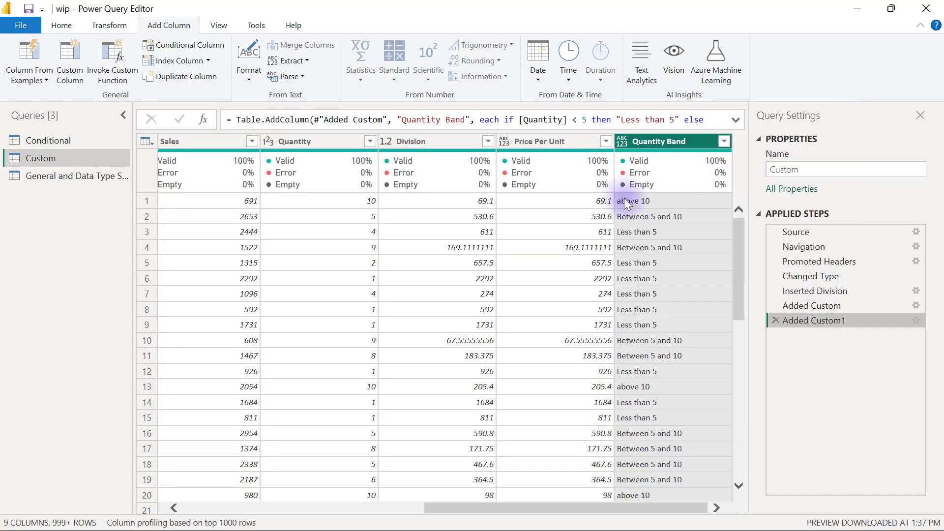